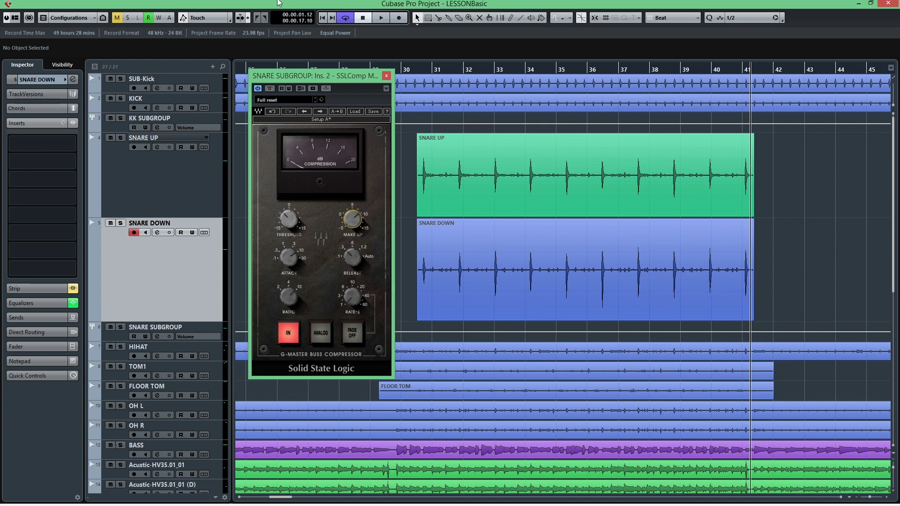
# Switch the track selection between SNARE UP and SNARE DOWN, ending on SNARE UP.
pyautogui.click(193, 181)
pyautogui.click(178, 254)
pyautogui.click(128, 171)
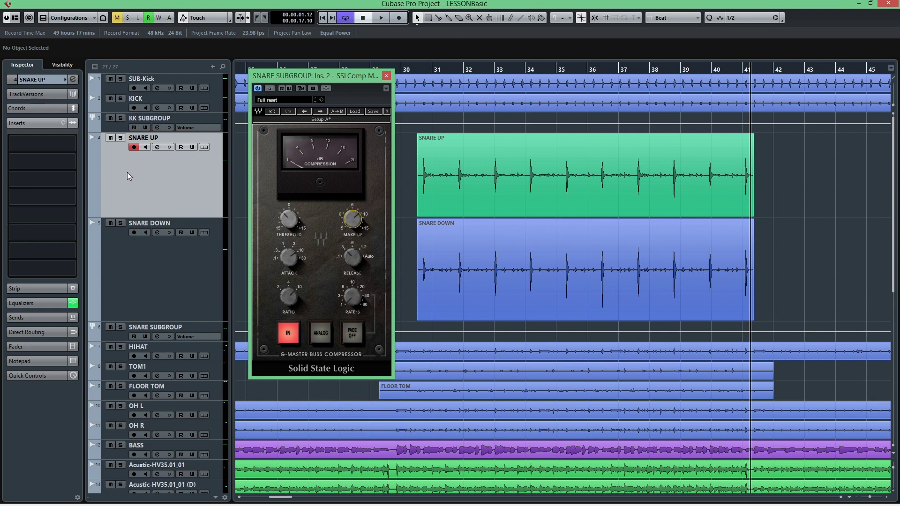
pyautogui.click(150, 274)
pyautogui.click(166, 185)
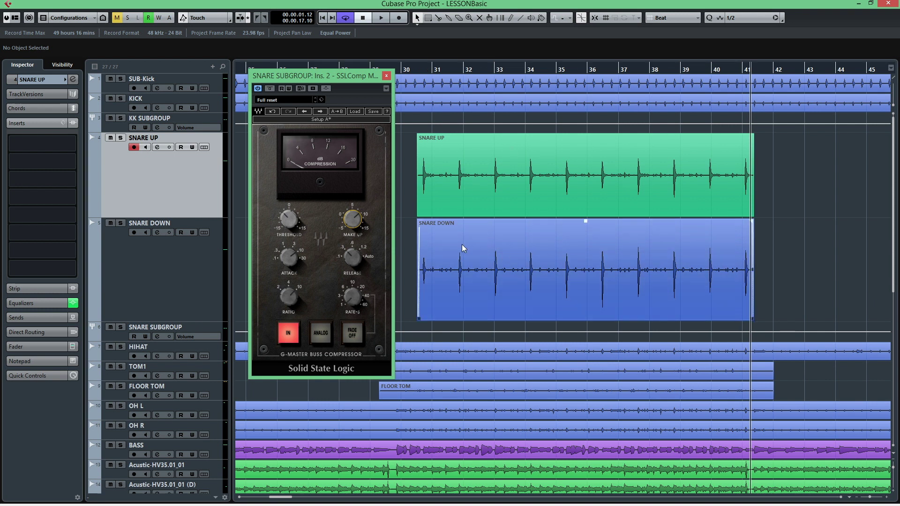
# Select the SNARE UP and SNARE DOWN events in turn, ending on SNARE UP.
pyautogui.click(462, 199)
pyautogui.click(460, 224)
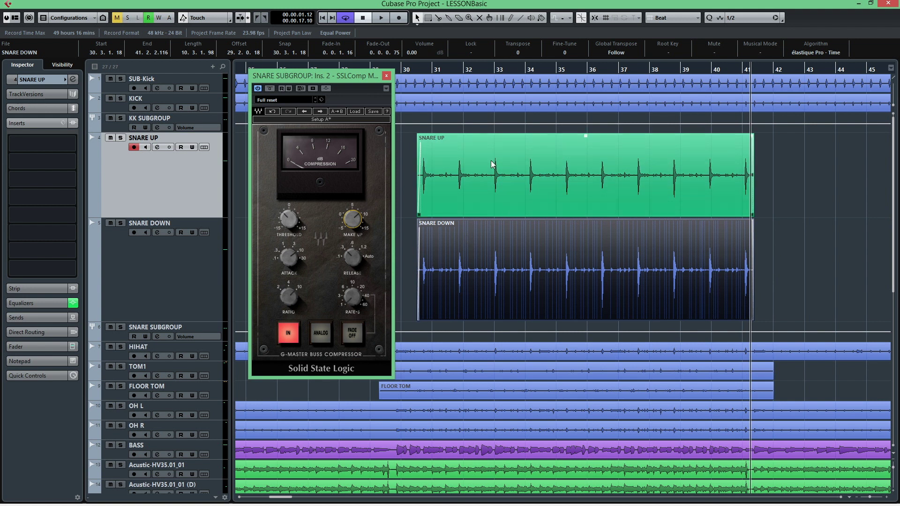
pyautogui.click(477, 203)
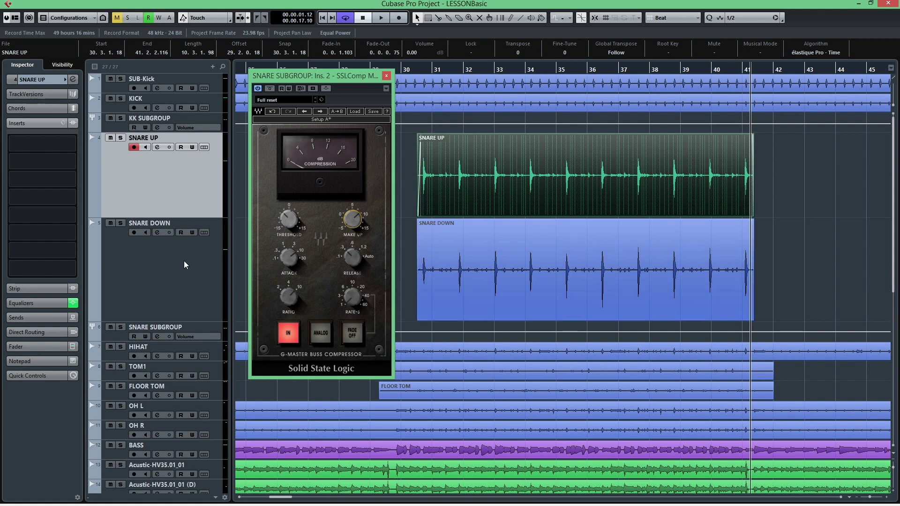
pyautogui.click(549, 239)
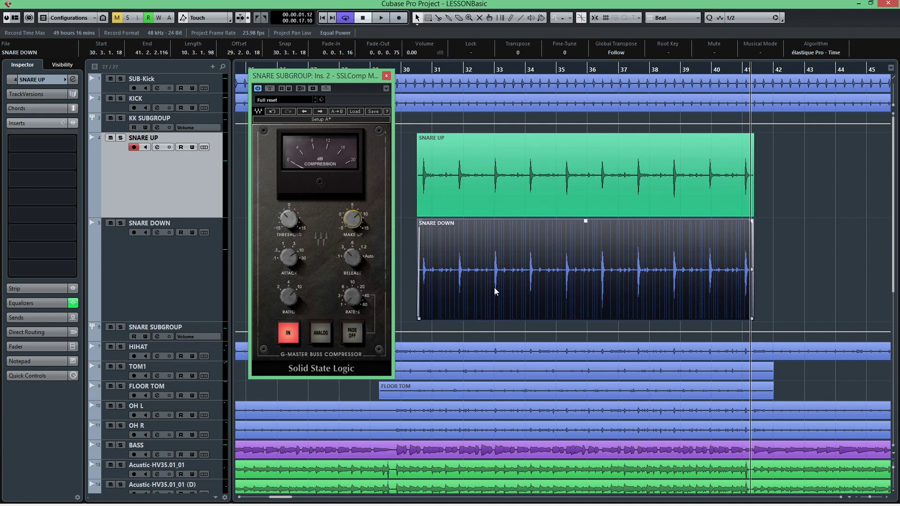
pyautogui.click(627, 195)
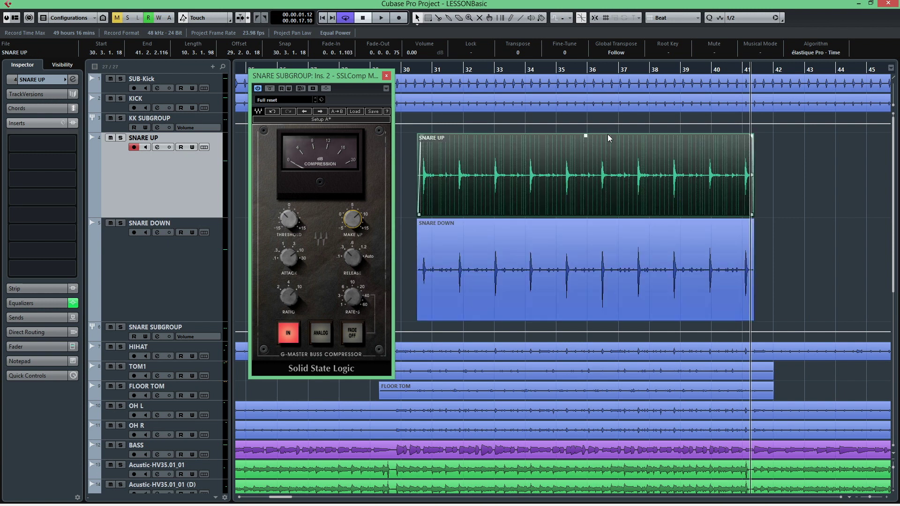
# Place the playhead near bar 31.7 and clear the event selection.
pyautogui.click(674, 70)
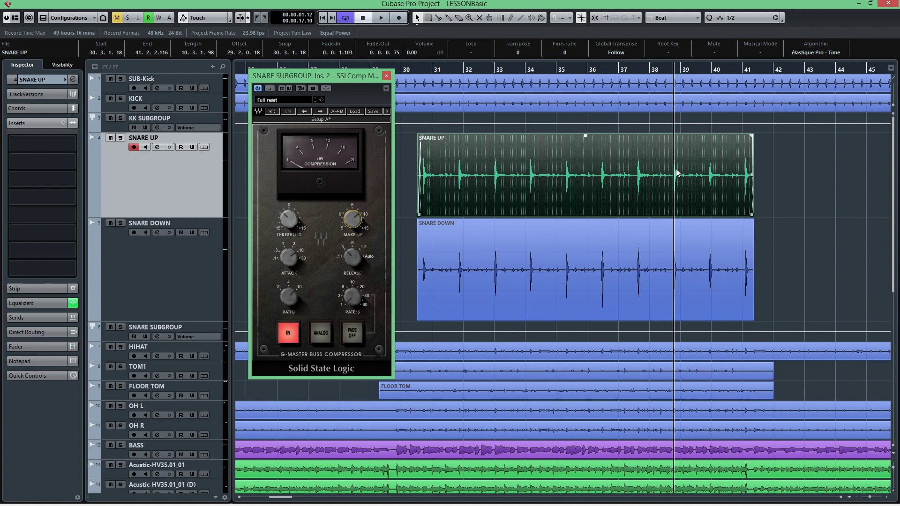
pyautogui.click(459, 67)
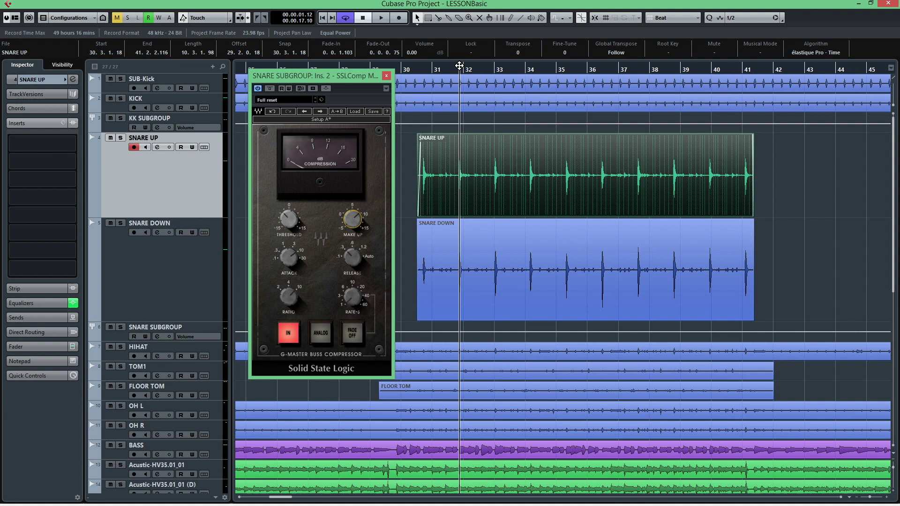
pyautogui.click(840, 225)
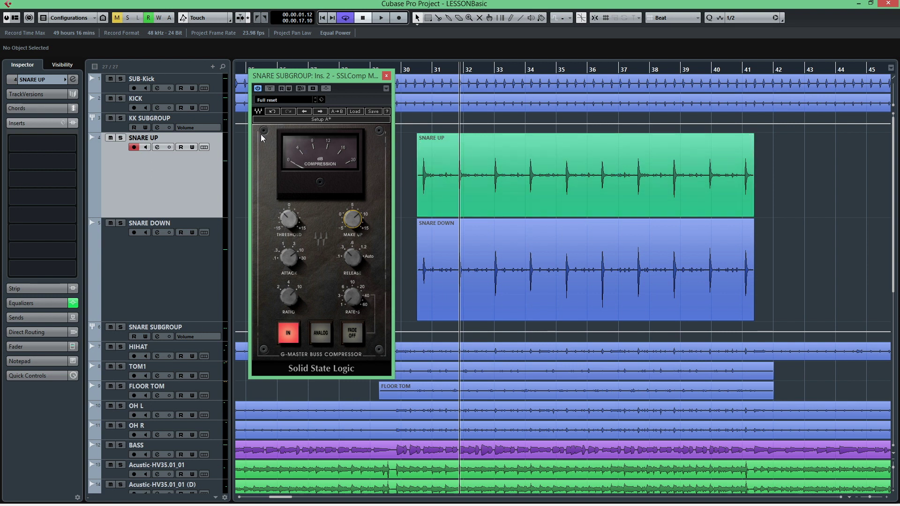
# Shift the SSLComp window slightly right and review its Threshold and Attack settings.
pyautogui.moveTo(352, 76); pyautogui.dragTo(360, 71)
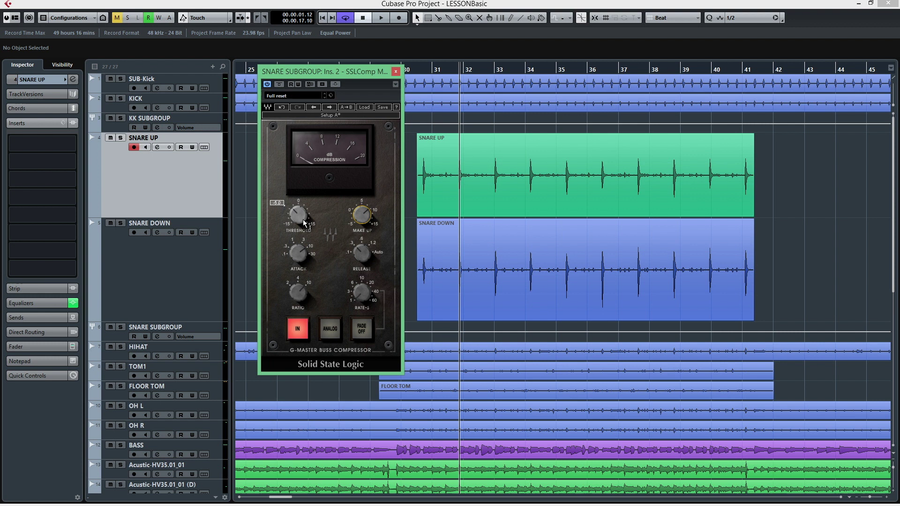
pyautogui.moveTo(296, 214)
pyautogui.moveTo(303, 258)
# Inspect the SNARE SUBGROUP inserts, then alternate between the SNARE UP and SNARE DOWN tracks.
pyautogui.click(178, 260)
pyautogui.press('Up')
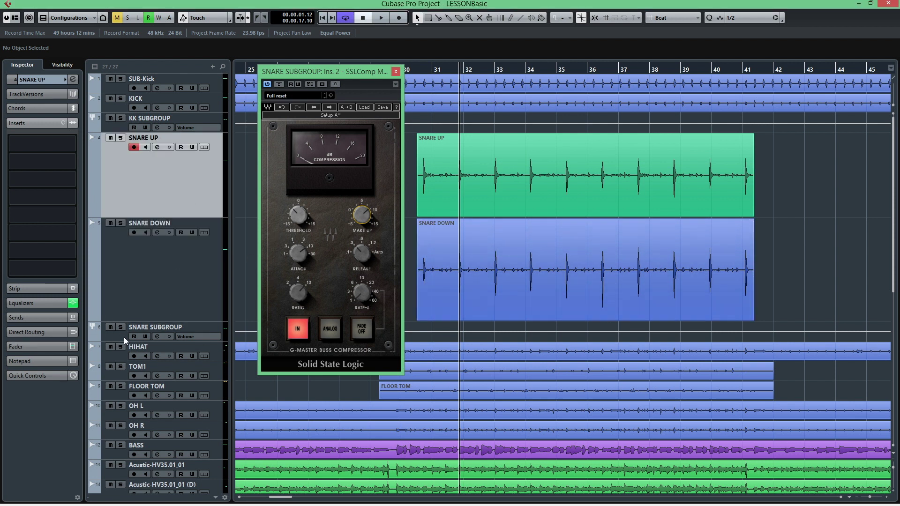
pyautogui.click(115, 337)
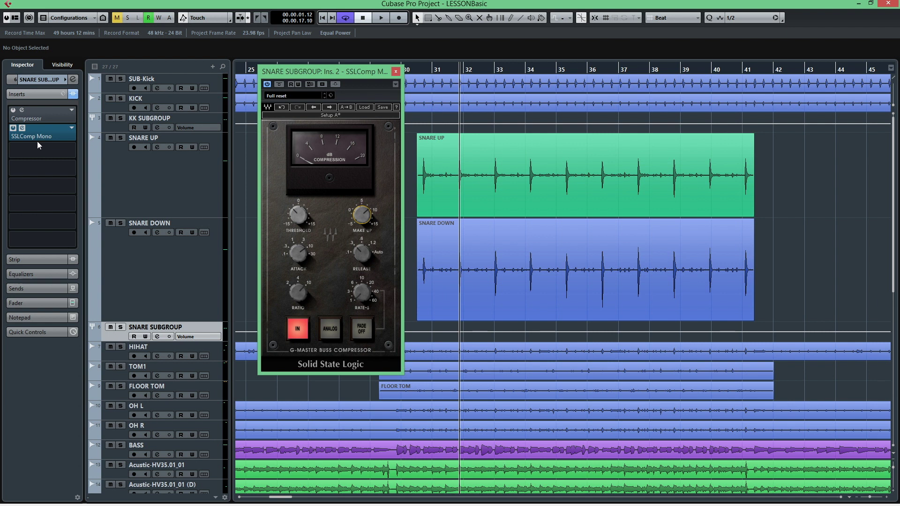
pyautogui.click(175, 182)
pyautogui.click(170, 279)
pyautogui.click(173, 181)
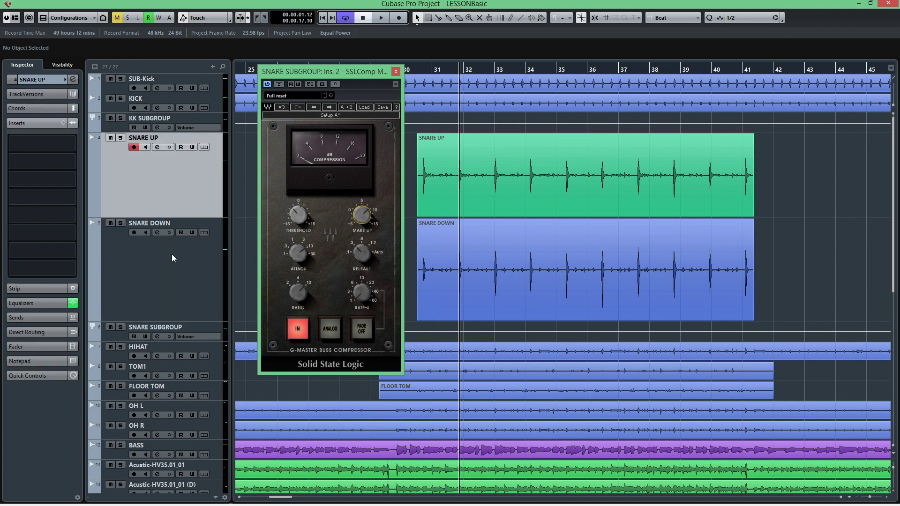
pyautogui.click(171, 258)
pyautogui.click(175, 179)
pyautogui.click(164, 270)
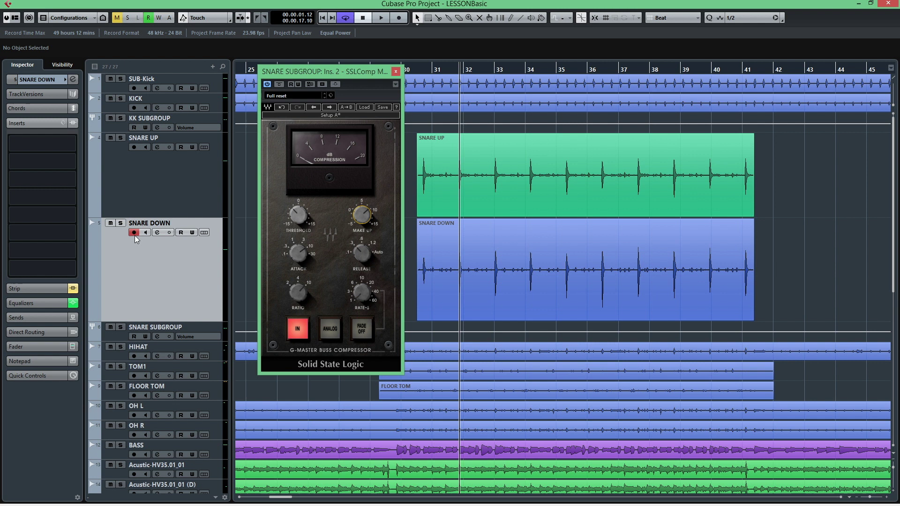
pyautogui.click(153, 182)
# Toggle Record Enable on SNARE UP and move the playhead to bar 30.
pyautogui.click(135, 147)
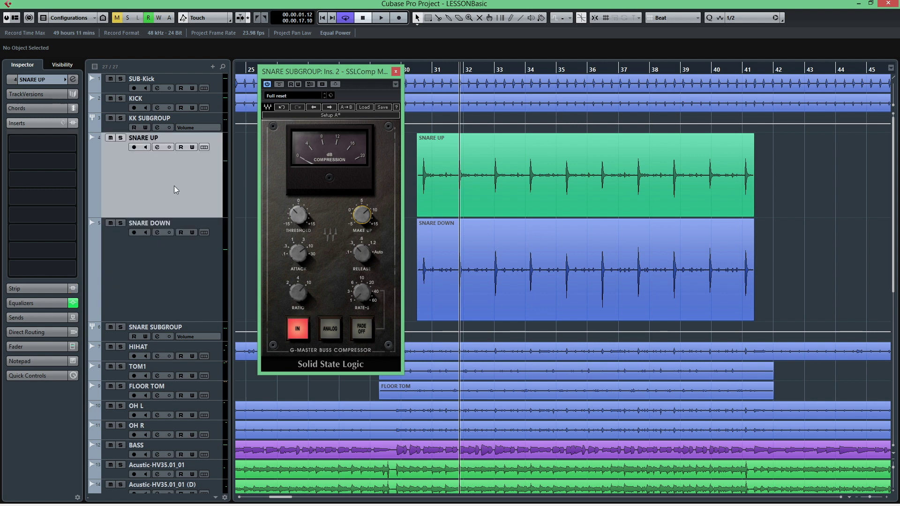
pyautogui.moveTo(289, 235)
pyautogui.click(417, 68)
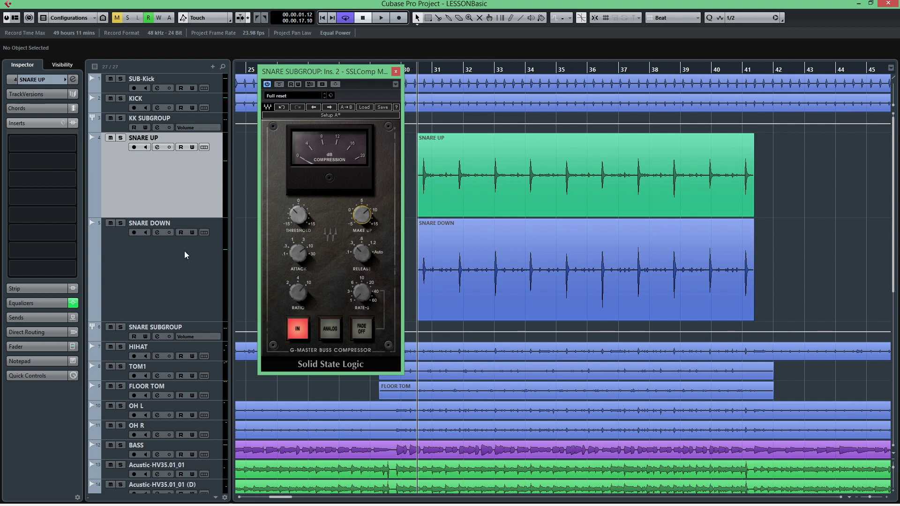
# Recheck the SNARE SUBGROUP inserts, ending with the SNARE UP track selected.
pyautogui.click(184, 265)
pyautogui.click(108, 178)
pyautogui.click(120, 336)
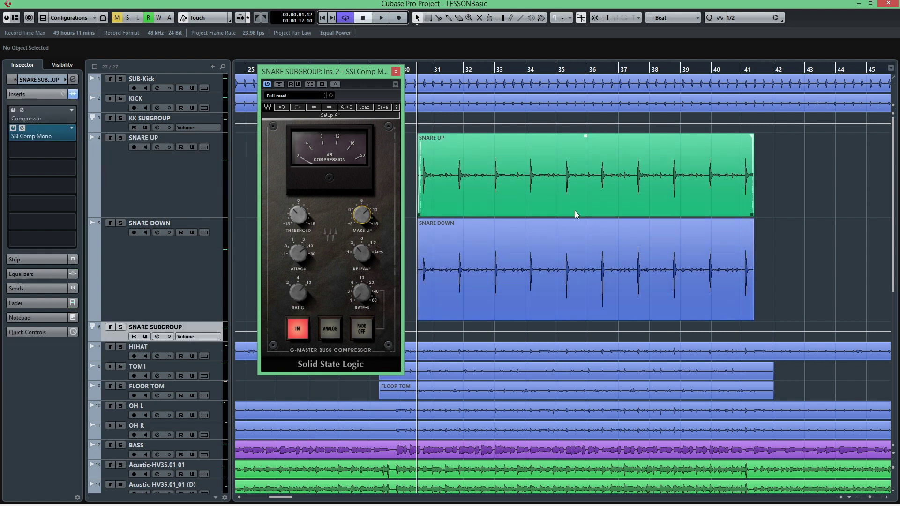
pyautogui.click(249, 182)
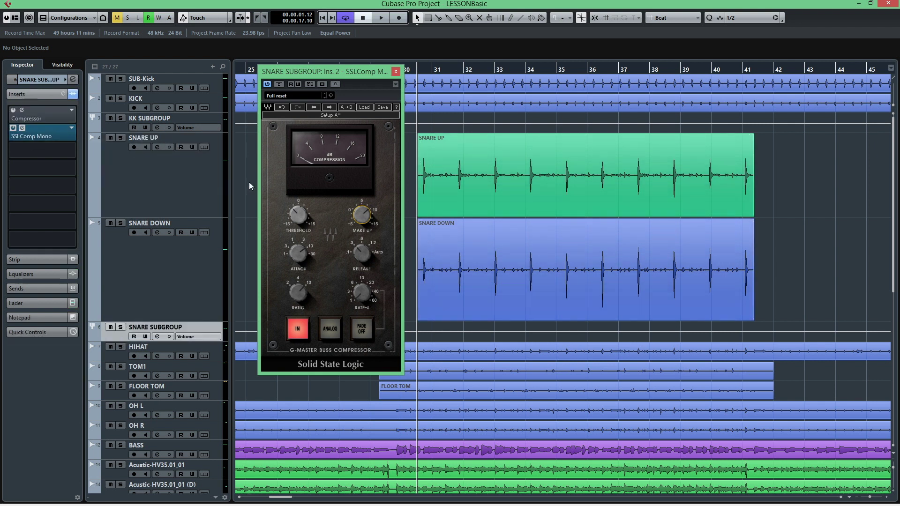
pyautogui.click(178, 259)
pyautogui.click(175, 170)
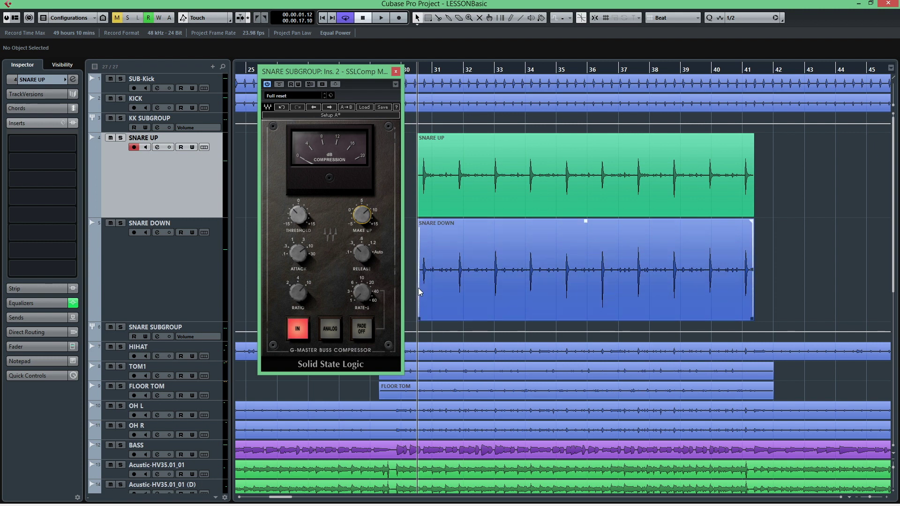
# Turn the SSLComp Attack knob down to a much faster setting.
pyautogui.click(296, 254)
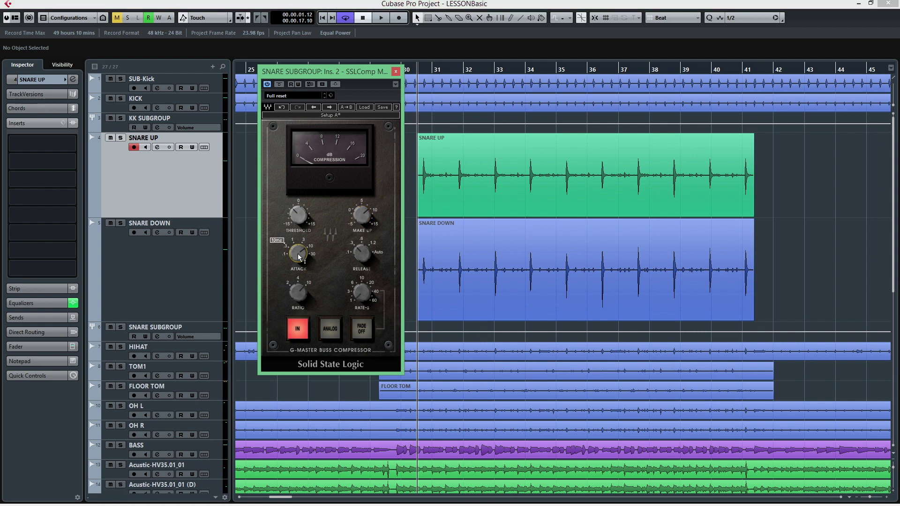
pyautogui.moveTo(298, 254)
pyautogui.mouseDown()
pyautogui.moveTo(297, 272)
pyautogui.moveTo(297, 254)
pyautogui.mouseUp()
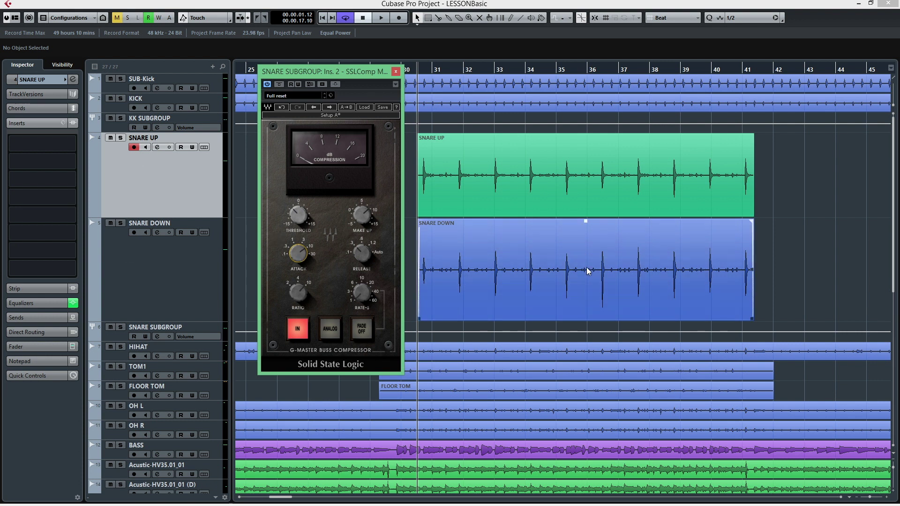
pyautogui.click(511, 236)
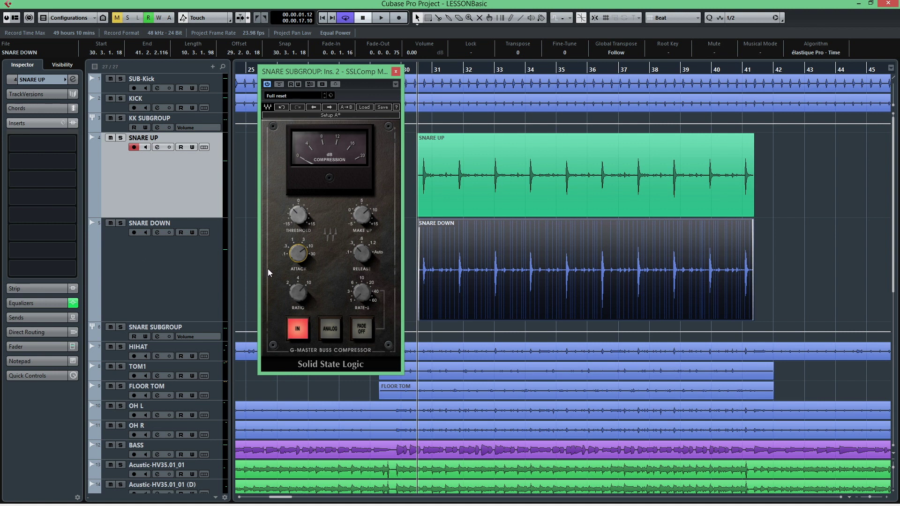
pyautogui.moveTo(308, 256)
pyautogui.click(871, 229)
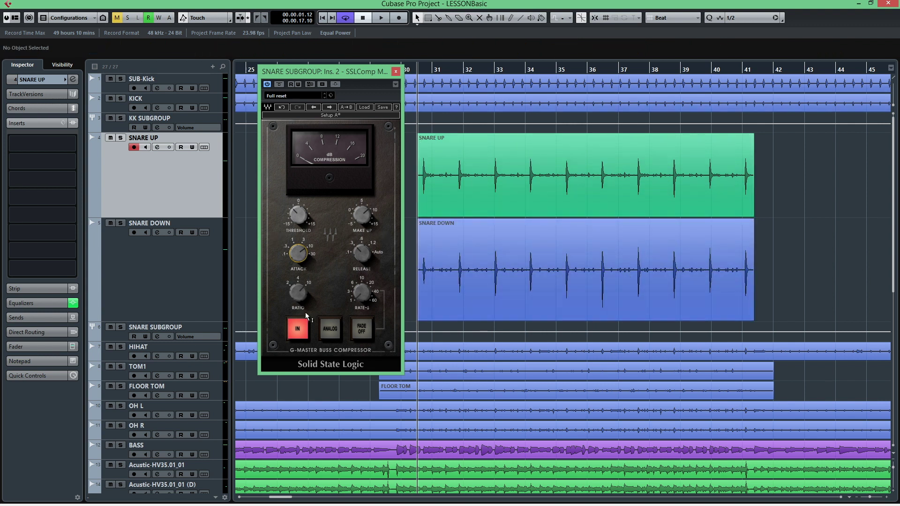
pyautogui.moveTo(303, 291)
# Play the snares with the compressor bypassed, then re-enabled, and stop playback.
pyautogui.click(280, 85)
pyautogui.press('space')
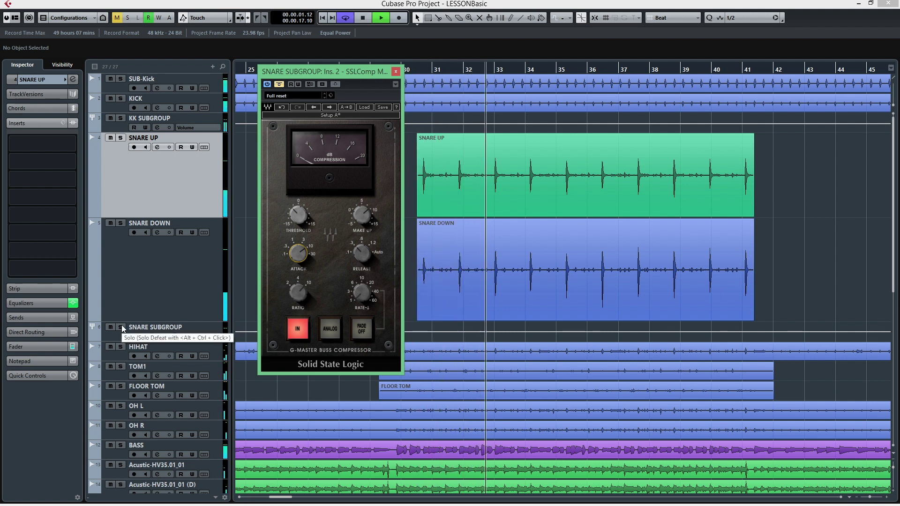
pyautogui.click(280, 84)
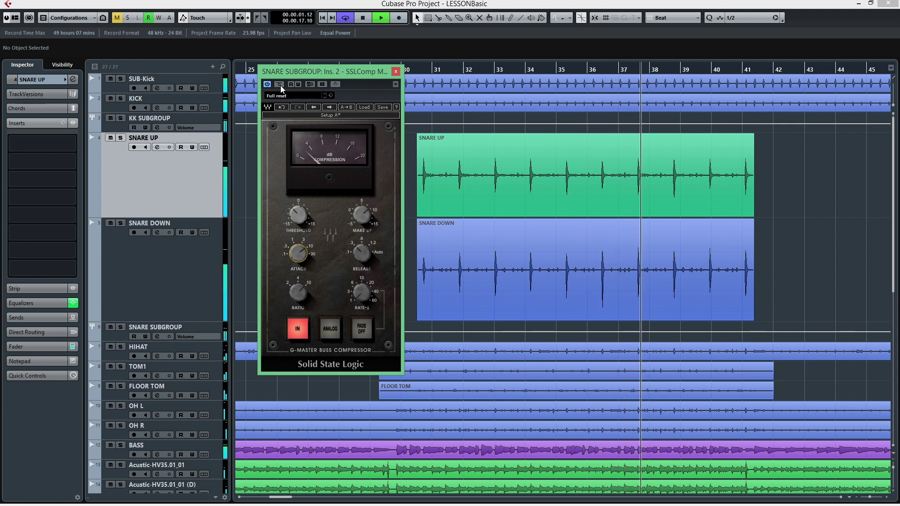
pyautogui.press('space')
# Bypass the compressor again and park the playhead at bar 34.
pyautogui.click(279, 84)
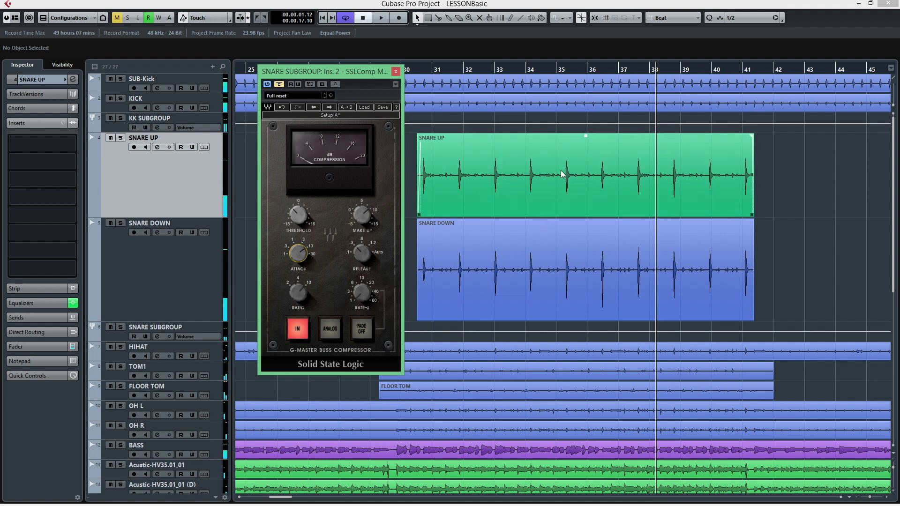
pyautogui.click(524, 66)
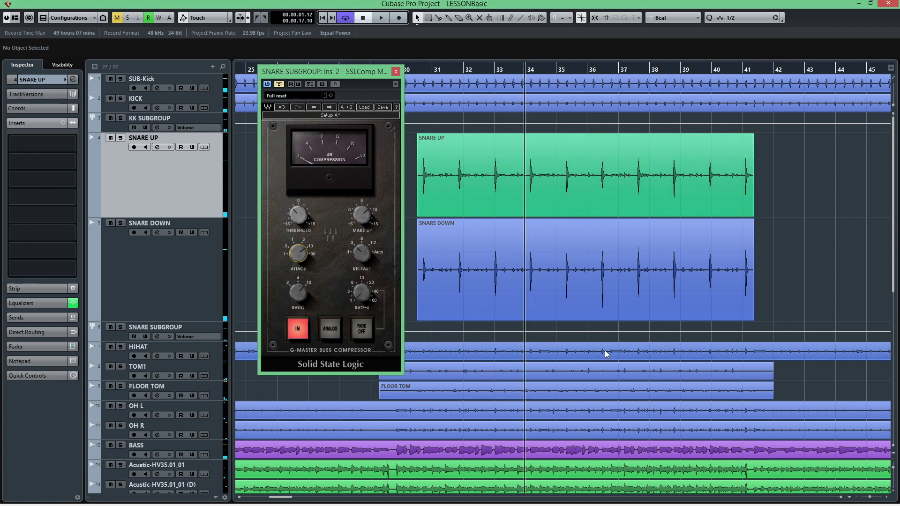
pyautogui.click(565, 67)
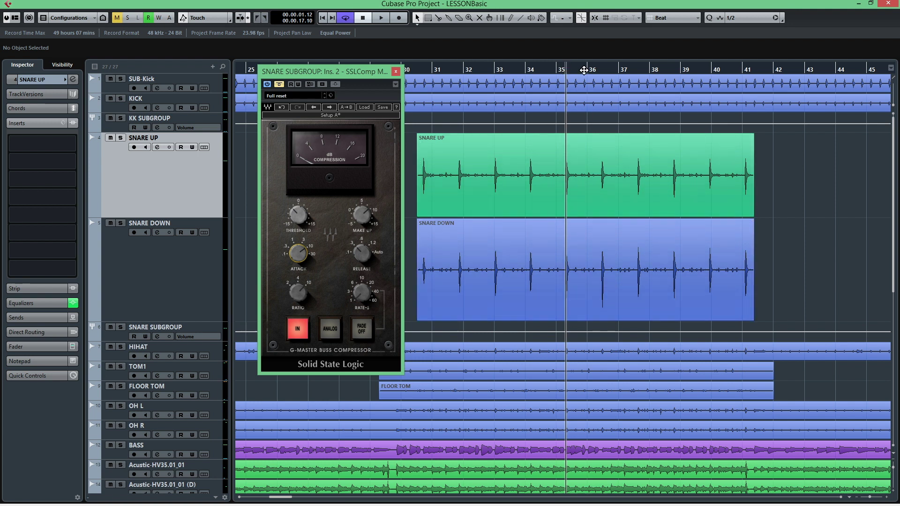
pyautogui.click(528, 69)
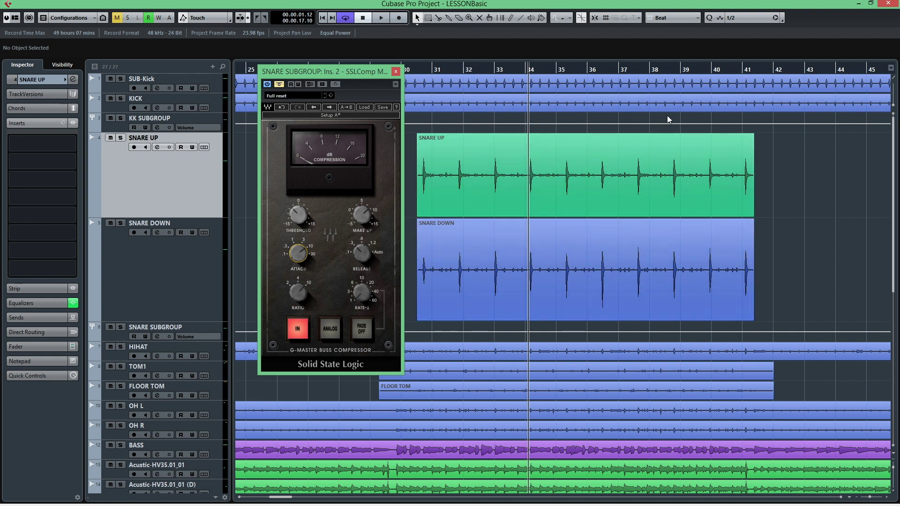
# Solo the SNARE SUBGROUP and audition the compressed snare section.
pyautogui.click(120, 327)
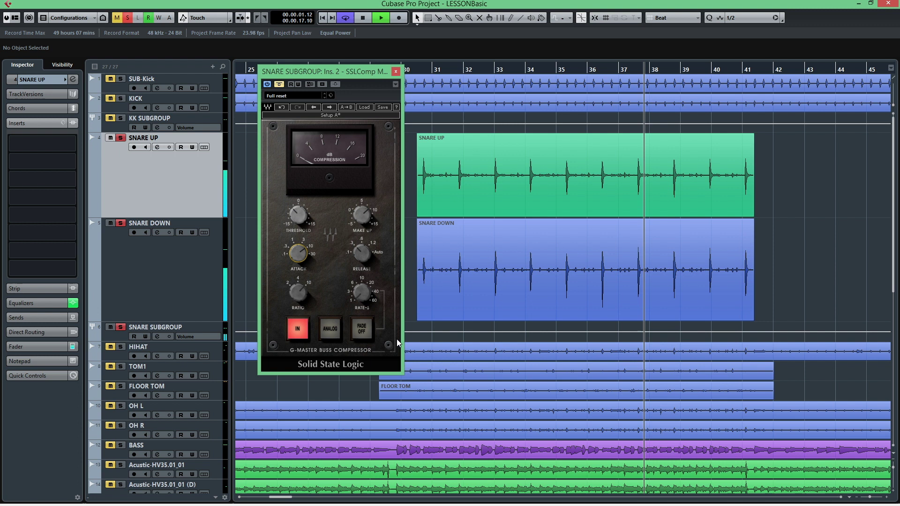
pyautogui.press('space')
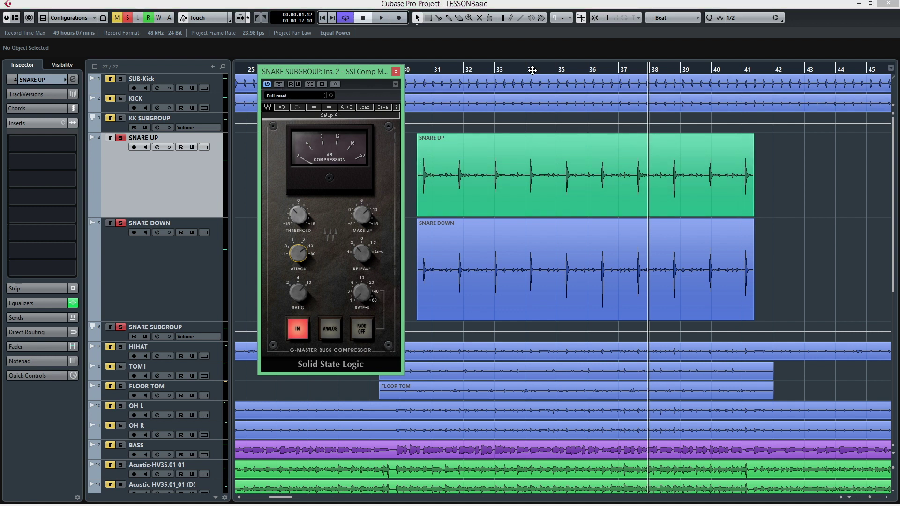
pyautogui.press('space')
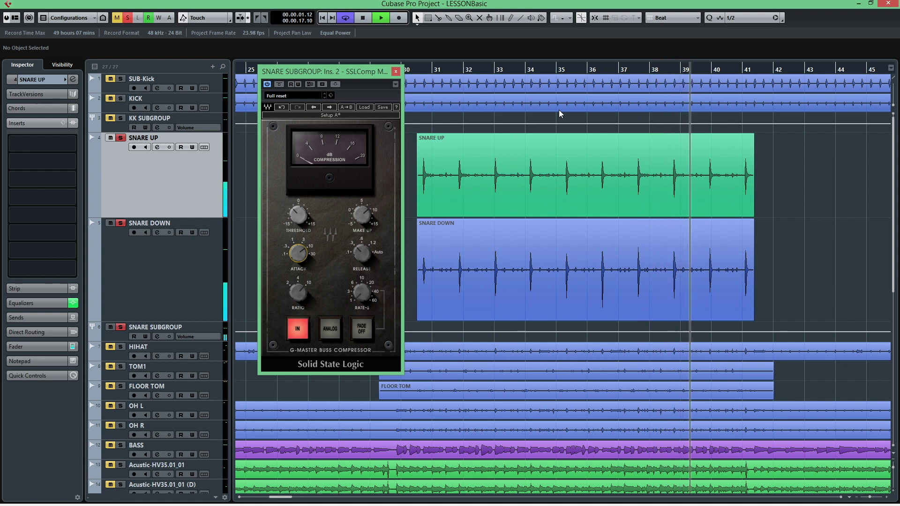
pyautogui.press('space')
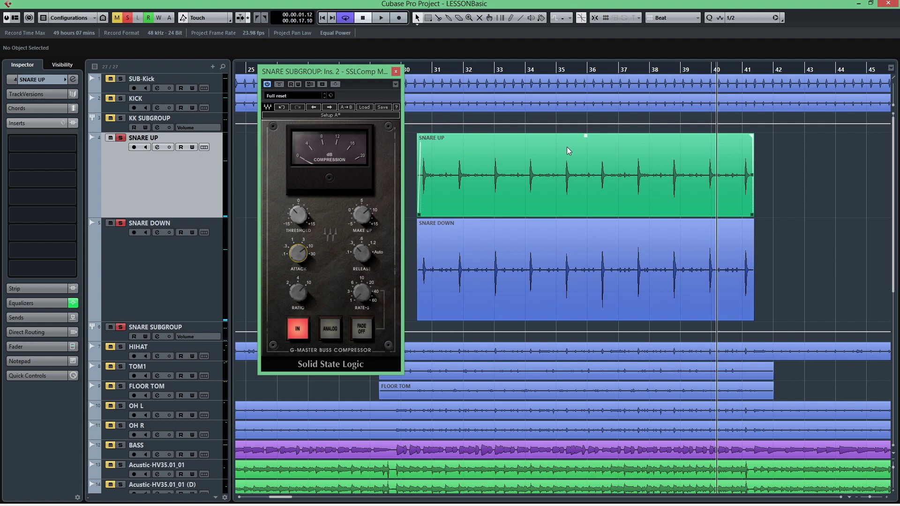
# Return the playhead to just past bar 32 and replay while adjusting the Attack.
pyautogui.click(490, 68)
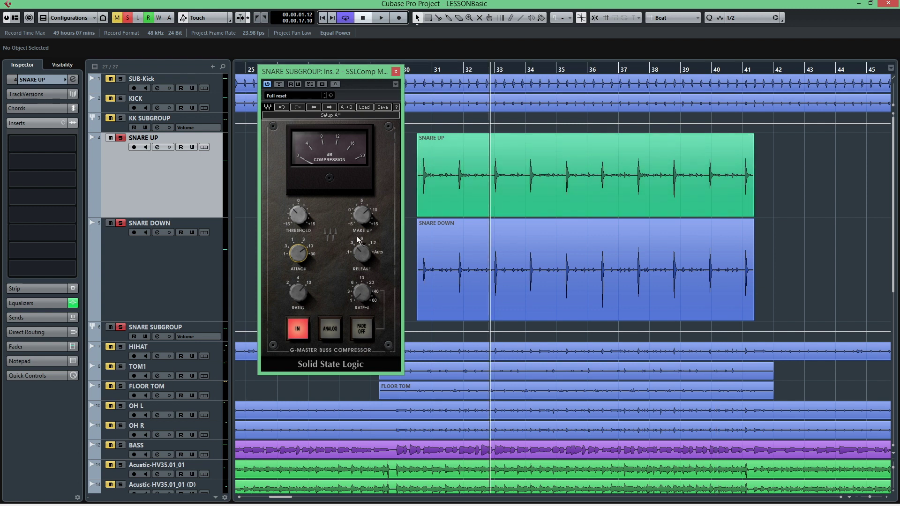
pyautogui.click(297, 255)
pyautogui.press('space')
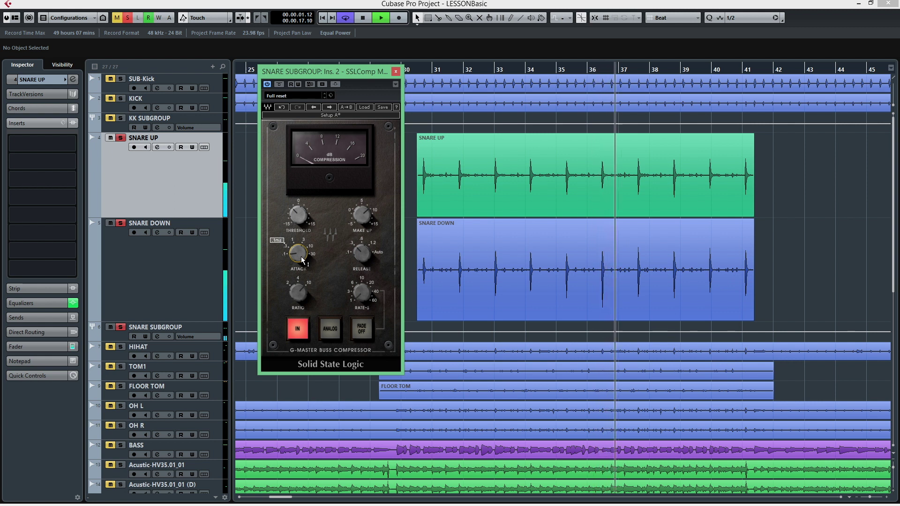
# Slow the Attack slightly and set Release to 1.2s, replaying from near bar 32.
pyautogui.press('space')
pyautogui.moveTo(300, 257)
pyautogui.mouseDown()
pyautogui.moveTo(301, 244)
pyautogui.moveTo(303, 258)
pyautogui.mouseUp()
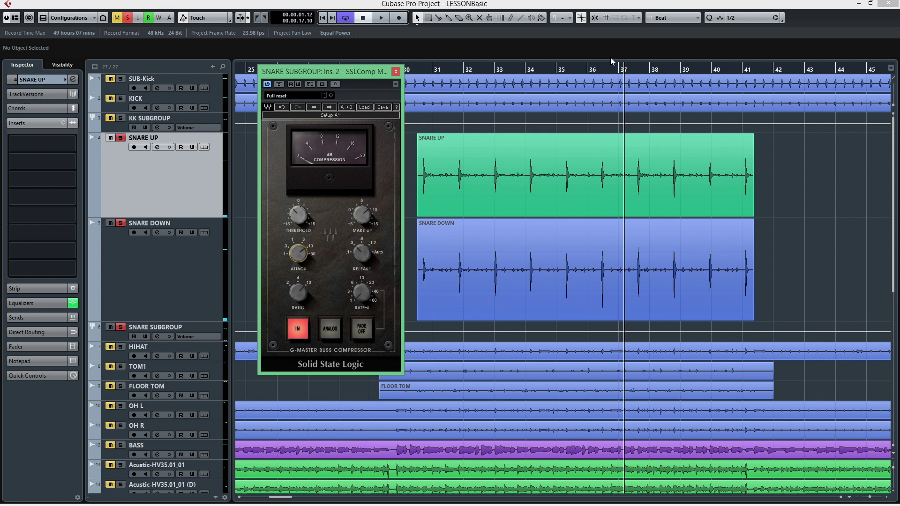
pyautogui.click(489, 69)
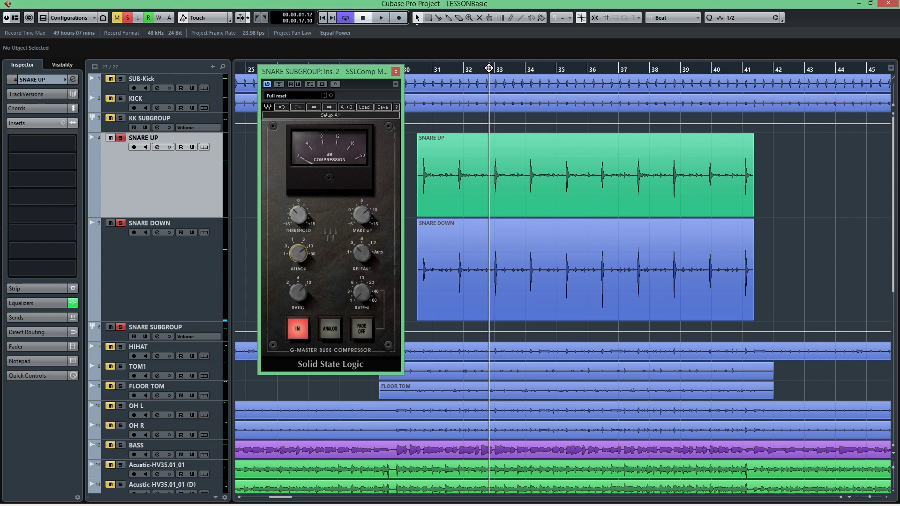
pyautogui.click(360, 258)
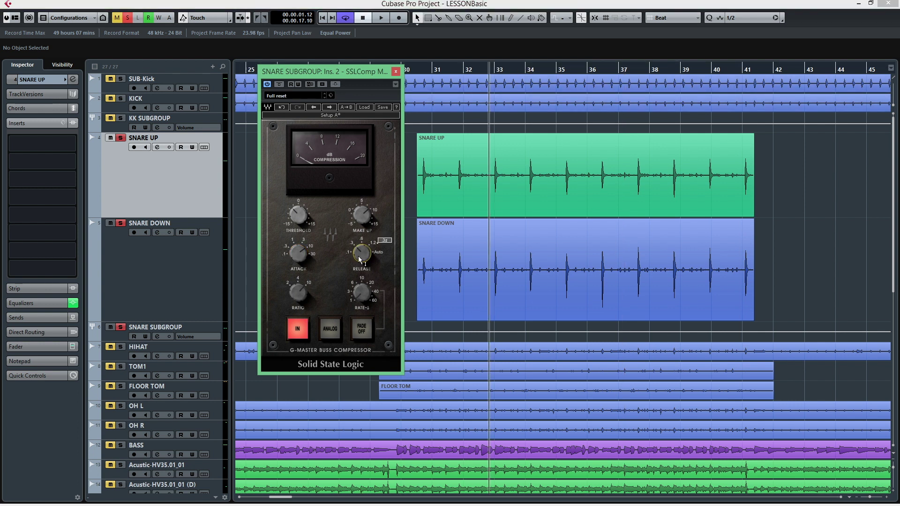
pyautogui.moveTo(360, 258); pyautogui.dragTo(360, 236)
pyautogui.press('space')
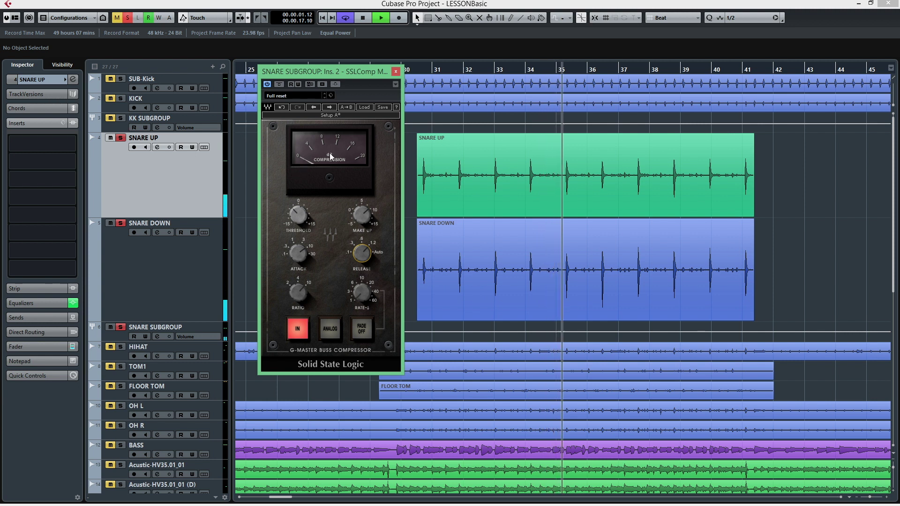
# Stop, select the SNARE DOWN event and replay from about bar 32.6.
pyautogui.press('space')
pyautogui.moveTo(361, 253)
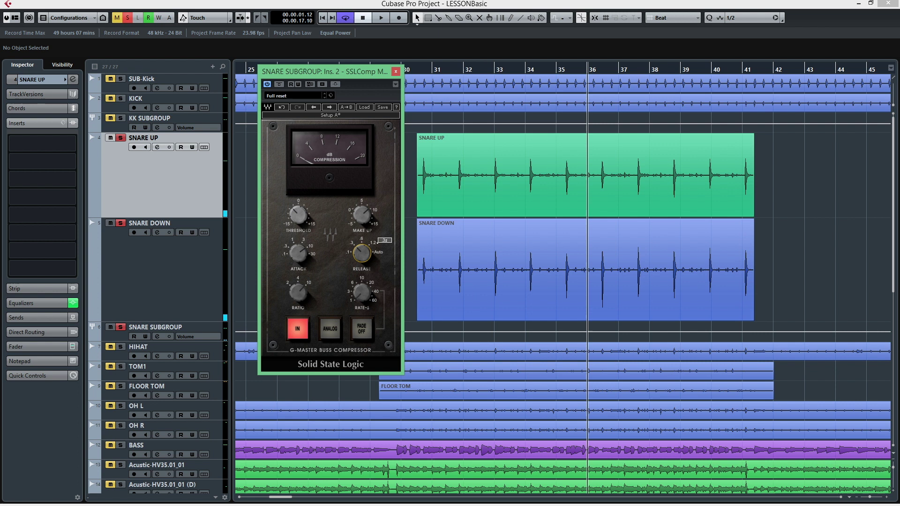
pyautogui.click(533, 224)
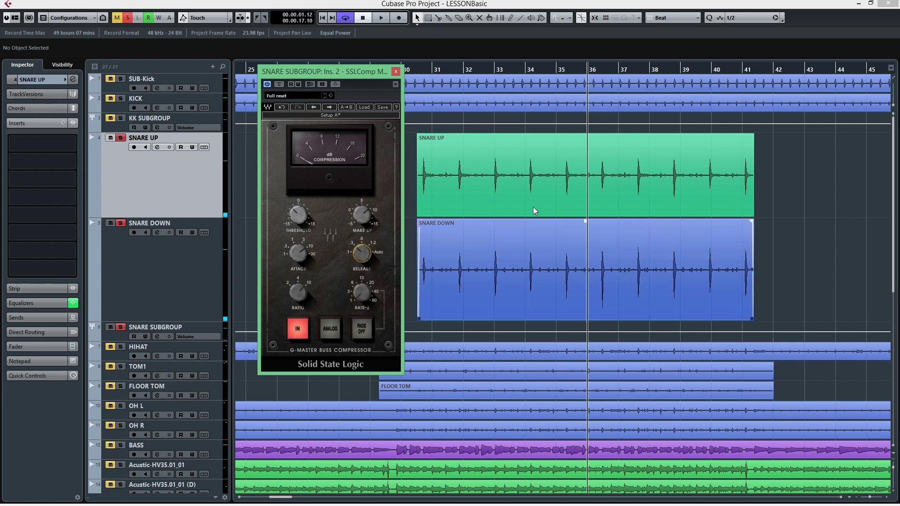
pyautogui.click(487, 68)
pyautogui.click(425, 246)
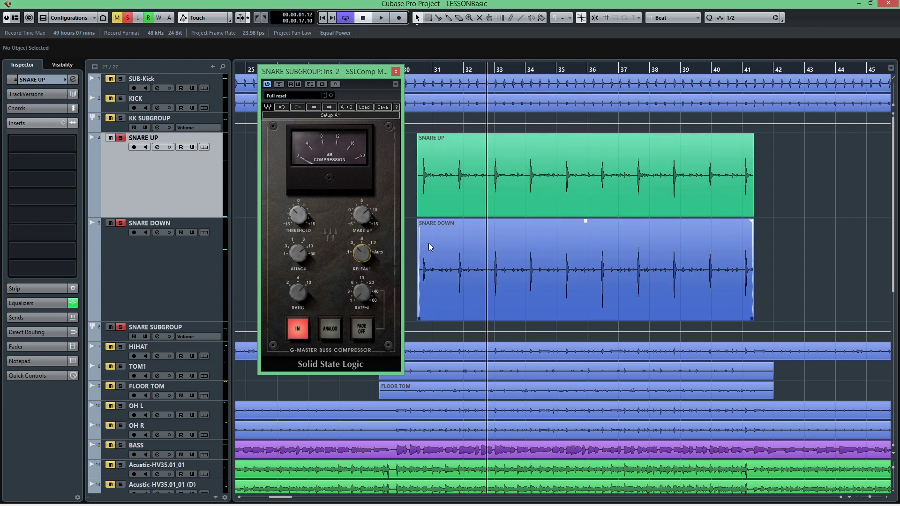
pyautogui.press('space')
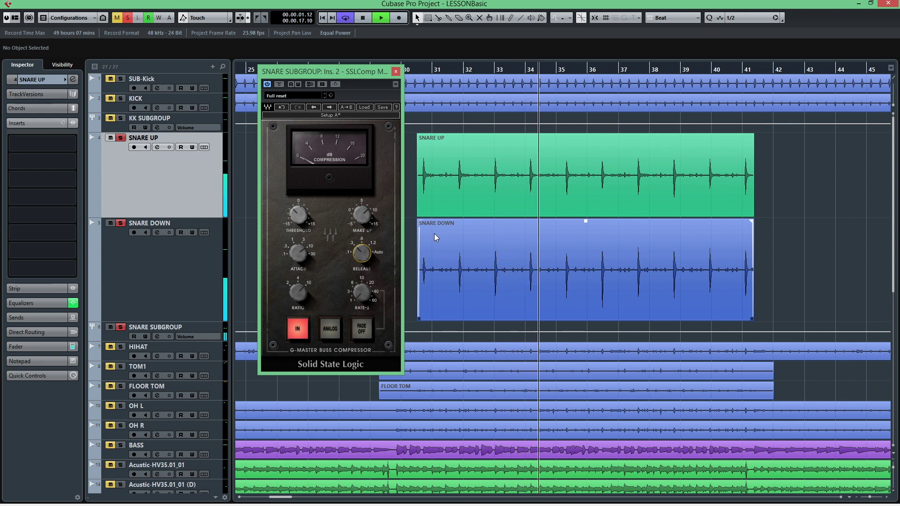
# Stop playback, select the SNARE DOWN event and move the playhead to around bar 31.
pyautogui.click(408, 207)
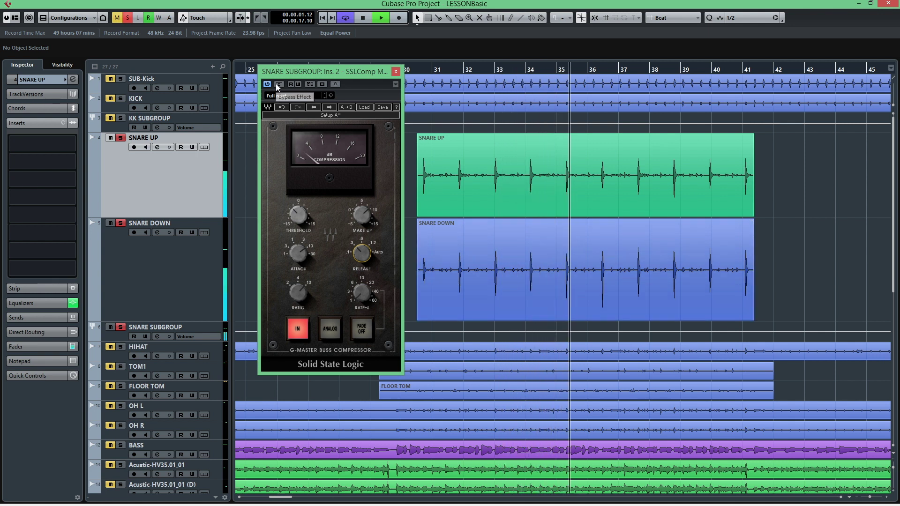
pyautogui.press('space')
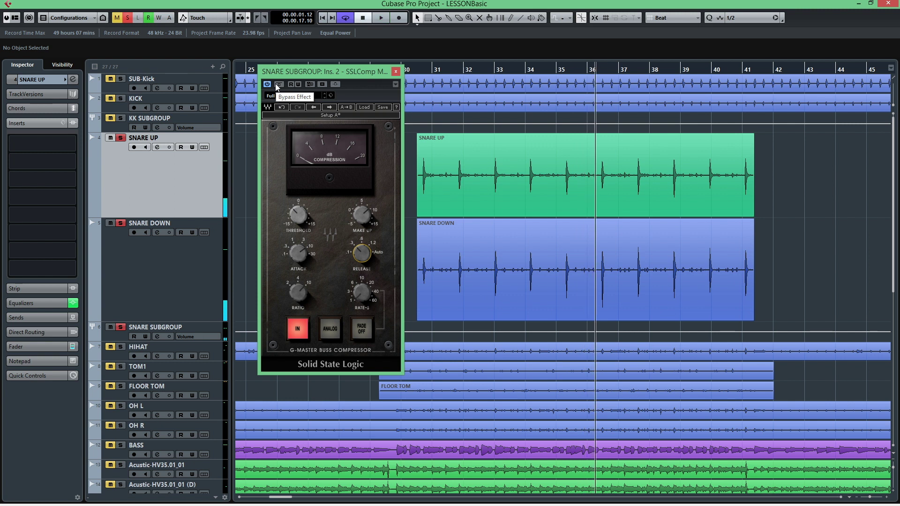
pyautogui.click(468, 145)
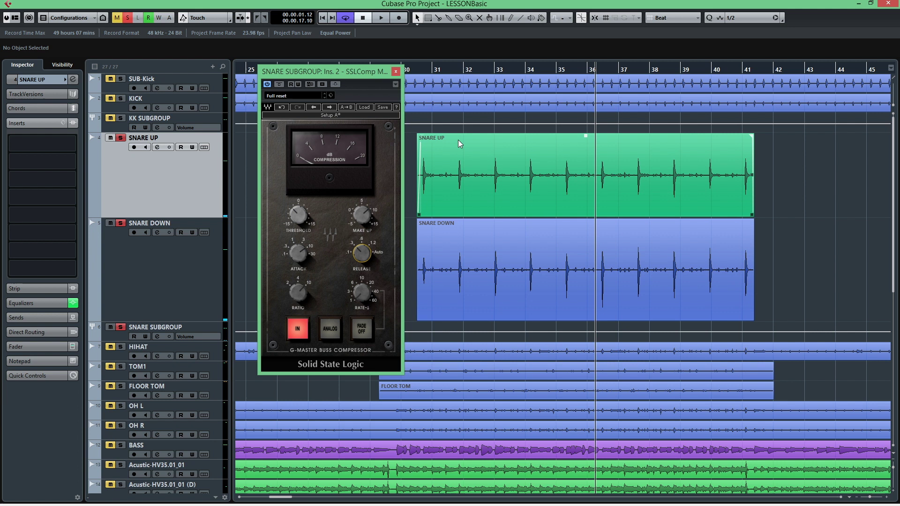
pyautogui.click(440, 314)
pyautogui.click(422, 69)
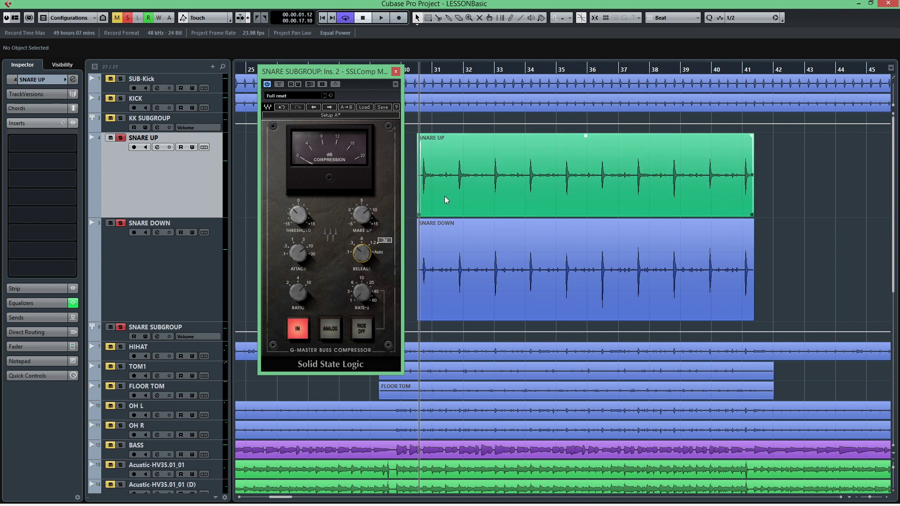
pyautogui.click(433, 68)
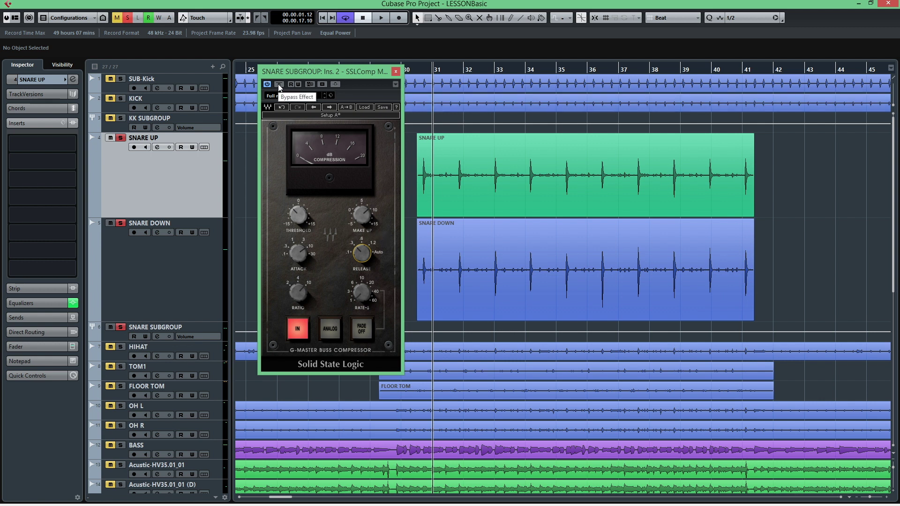
# Clear the event selection and place the playhead at about bar 30, before the snare hits.
pyautogui.click(451, 209)
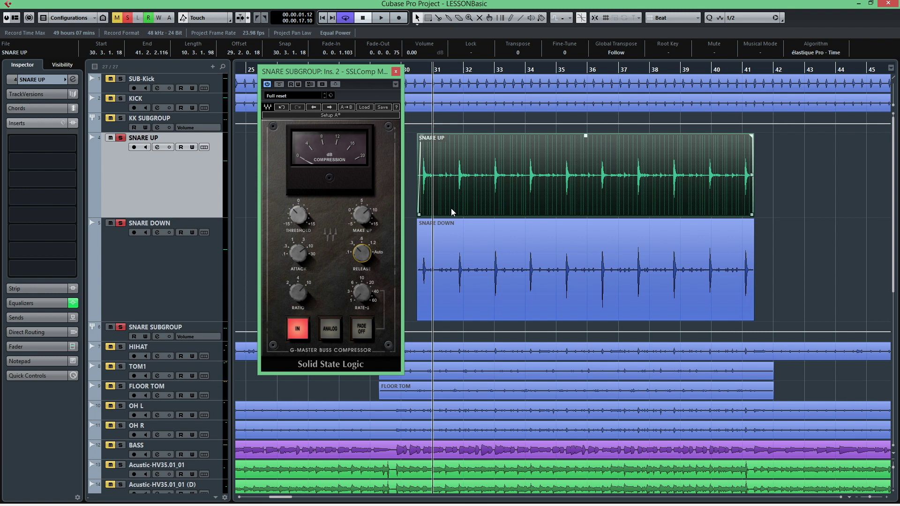
pyautogui.click(806, 184)
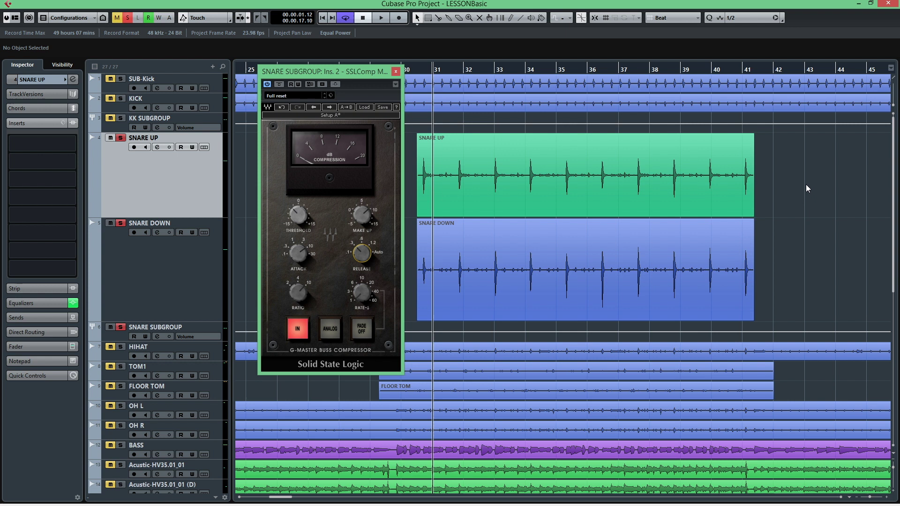
pyautogui.click(643, 179)
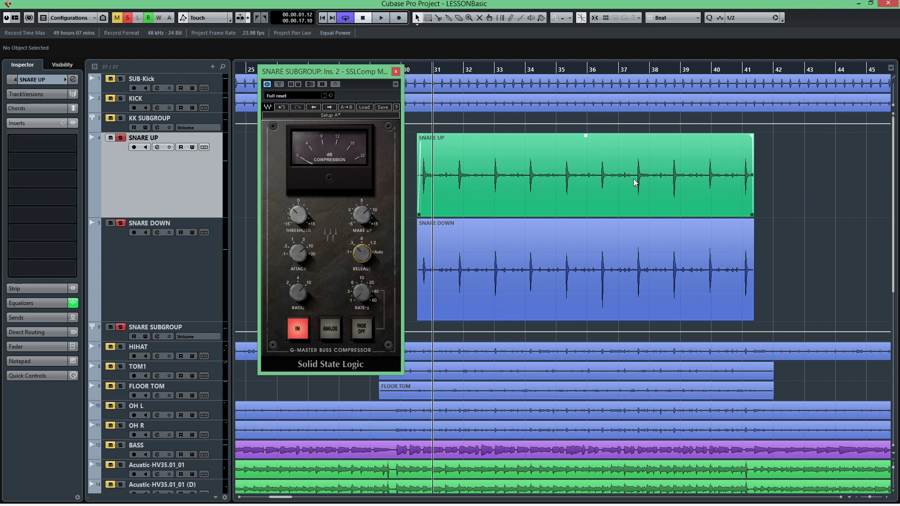
pyautogui.click(497, 126)
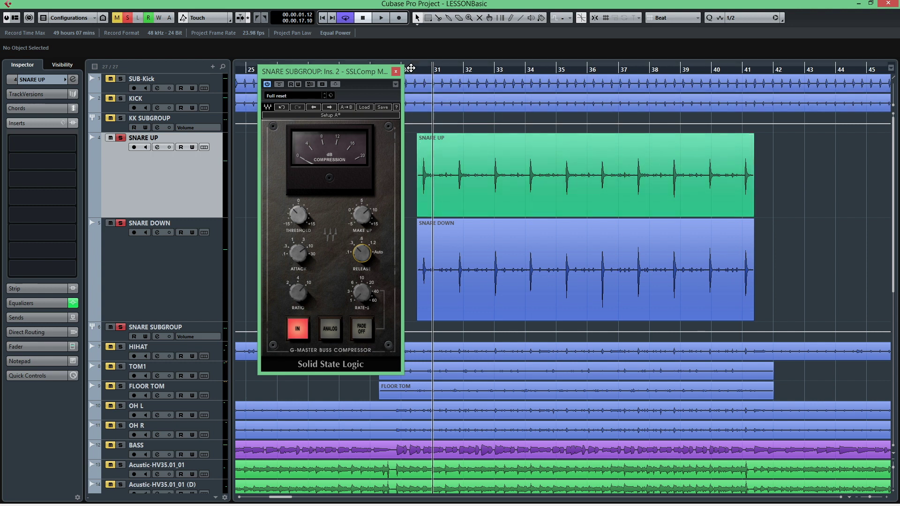
pyautogui.click(410, 68)
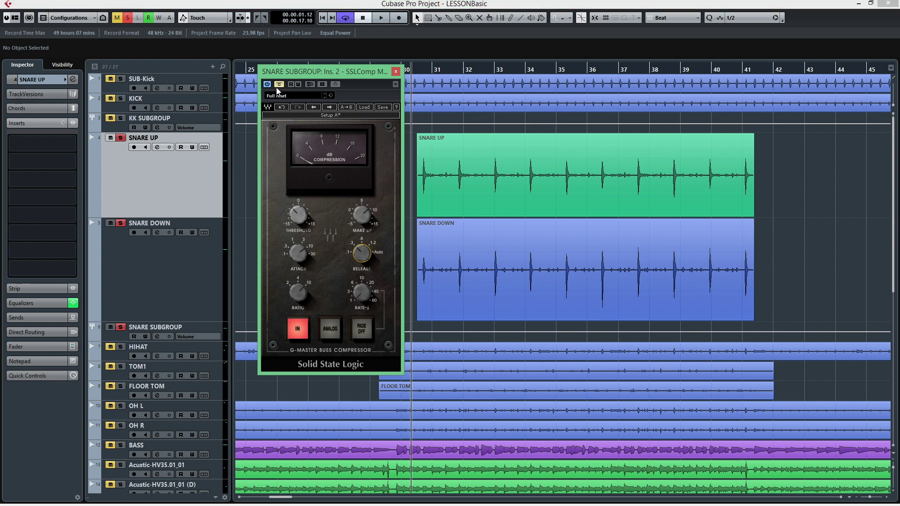
# Play, unsolo the snare subgroup and re-enable SSLComp, then stop and return to bar 30.
pyautogui.press('space')
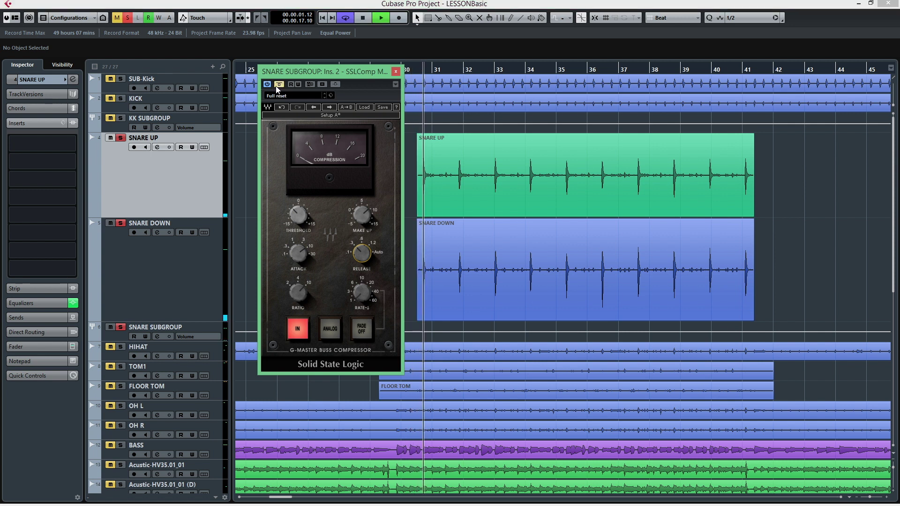
pyautogui.click(121, 326)
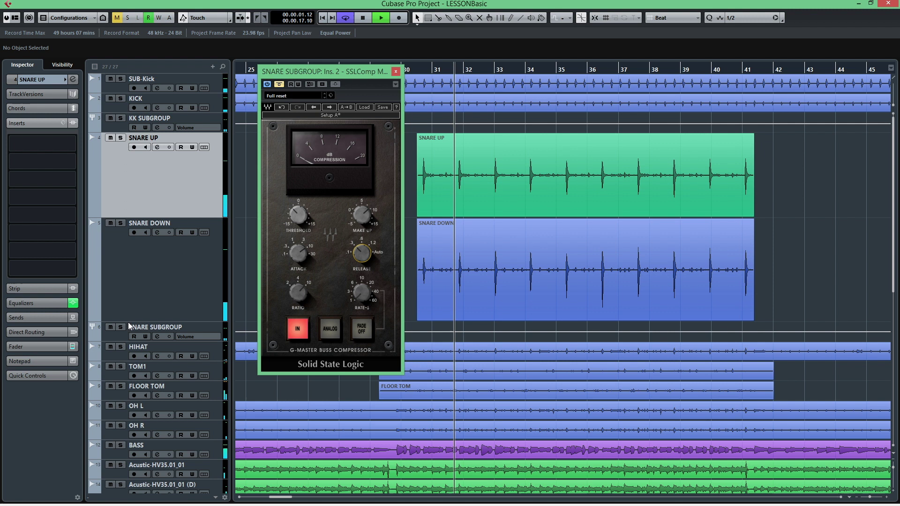
pyautogui.click(280, 85)
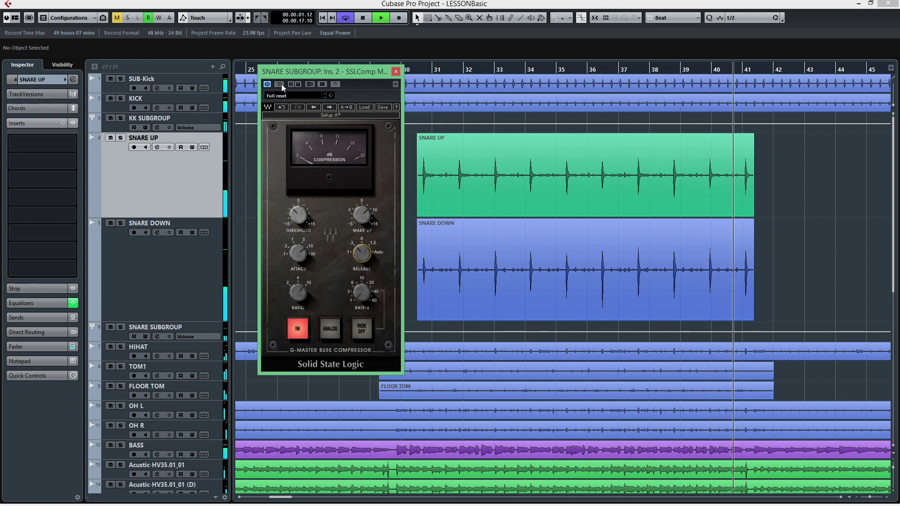
pyautogui.press('space')
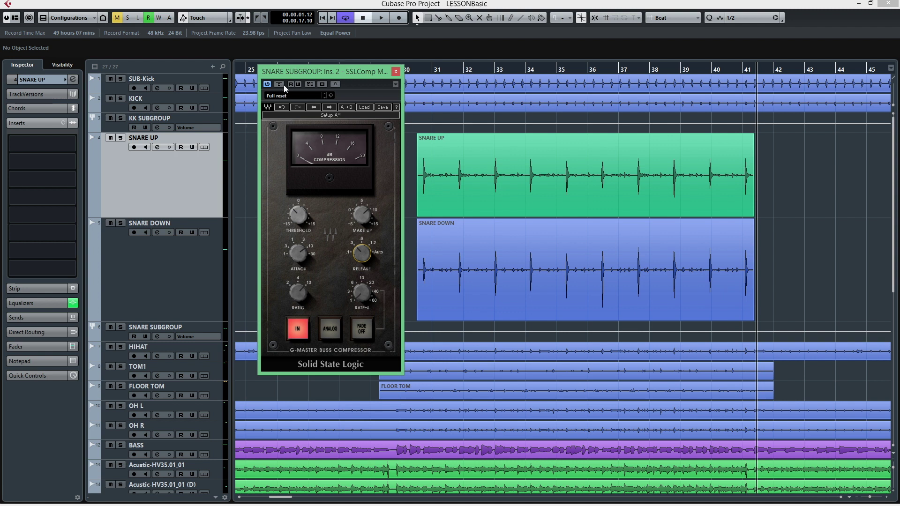
pyautogui.click(411, 68)
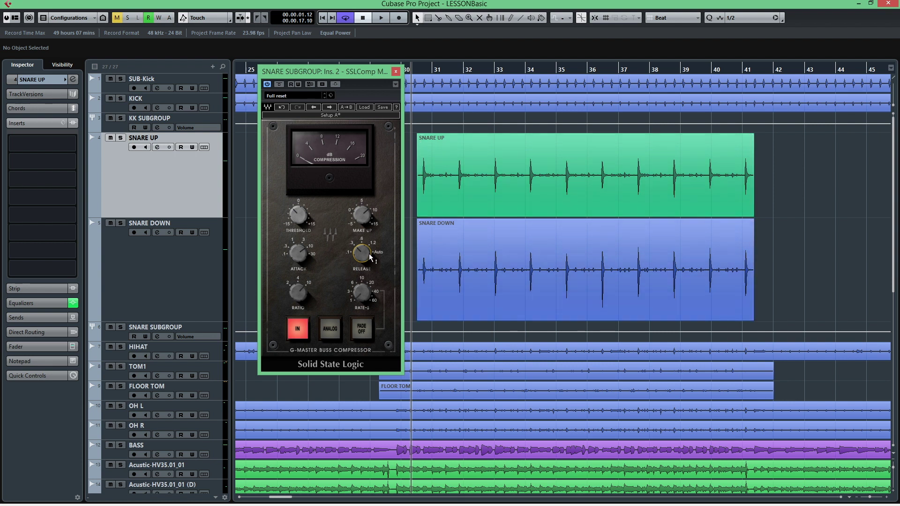
pyautogui.moveTo(365, 261)
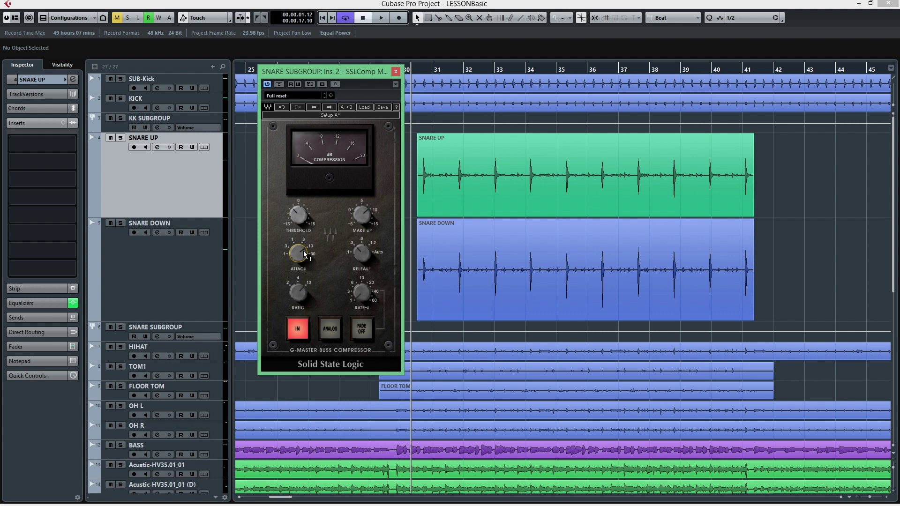
pyautogui.moveTo(303, 249)
pyautogui.moveTo(375, 240)
pyautogui.moveTo(298, 302)
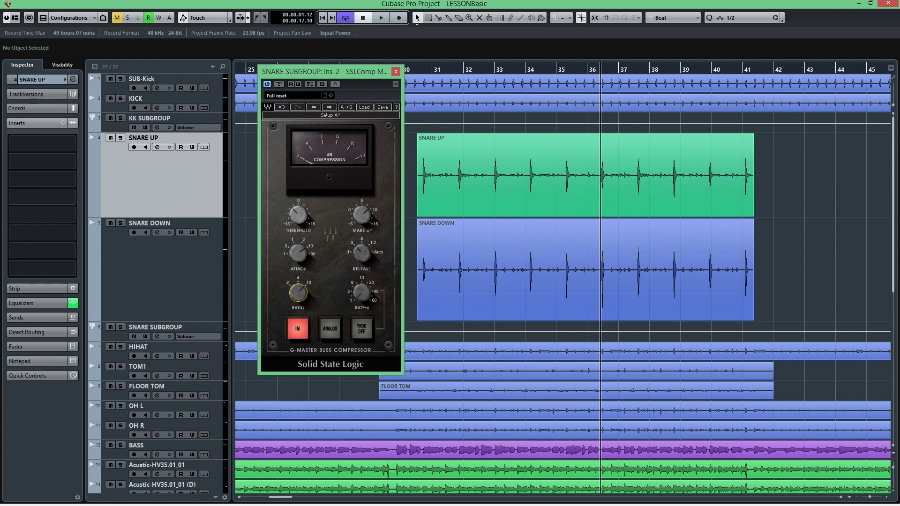
# Close the SSLComp plugin window on the SNARE SUBGROUP.
pyautogui.click(396, 71)
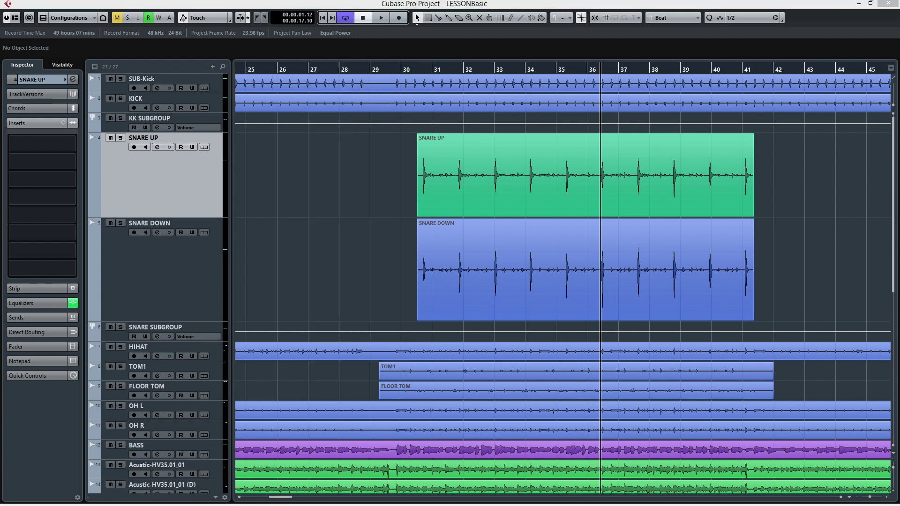